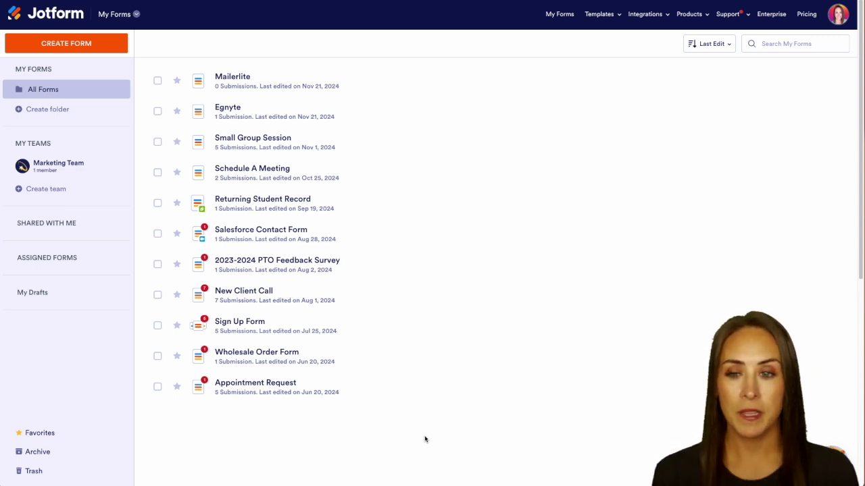
From My Workflows, create a new workflow using the One Step Approval template
{"action": "left_click", "coordinate": [129, 15]}
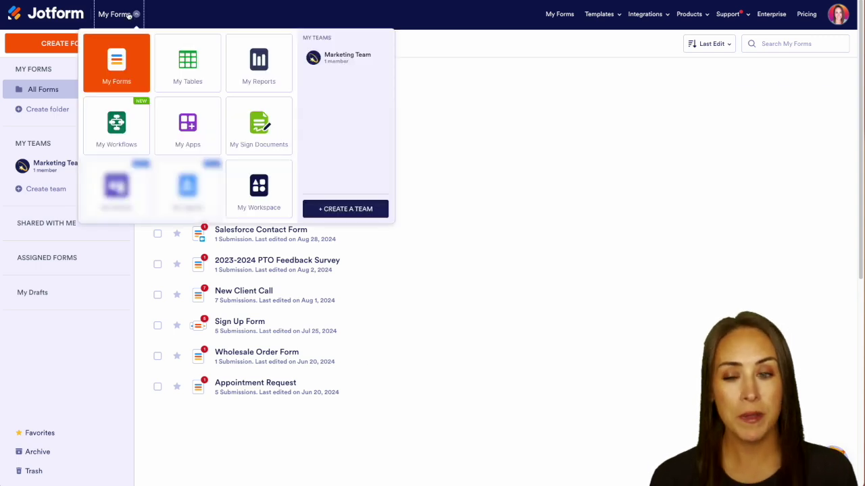
{"action": "left_click", "coordinate": [114, 123]}
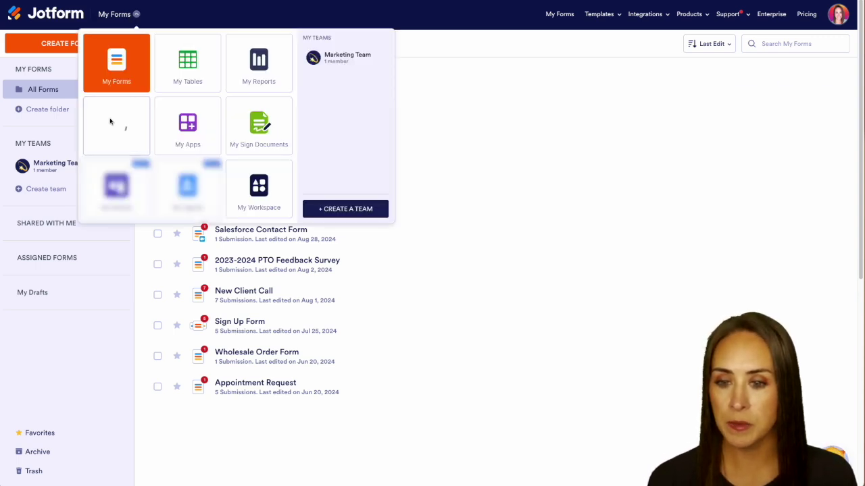
{"action": "left_click", "coordinate": [75, 43]}
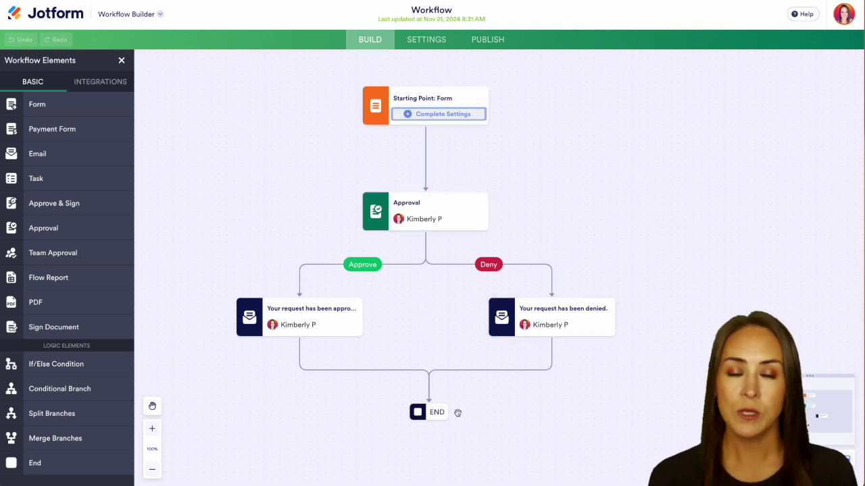
Start the workflow from the Mailerlite form and send the approval email to its Email field
{"action": "left_click", "coordinate": [441, 113]}
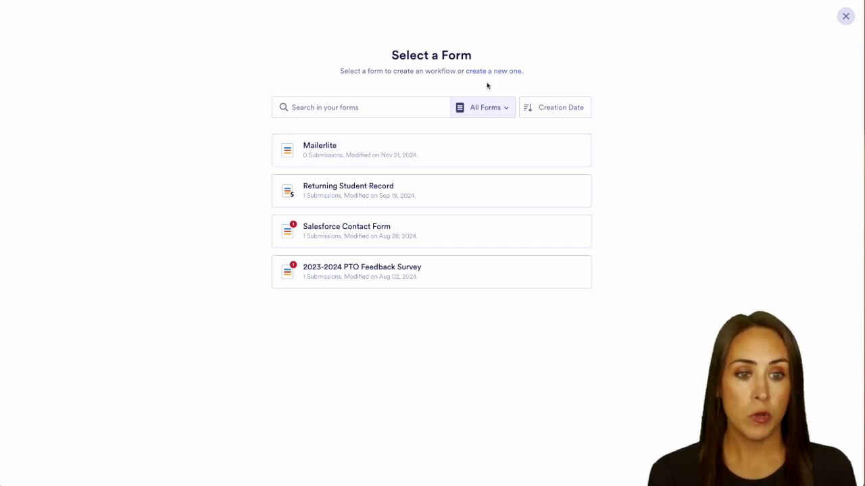
{"action": "left_click", "coordinate": [385, 158]}
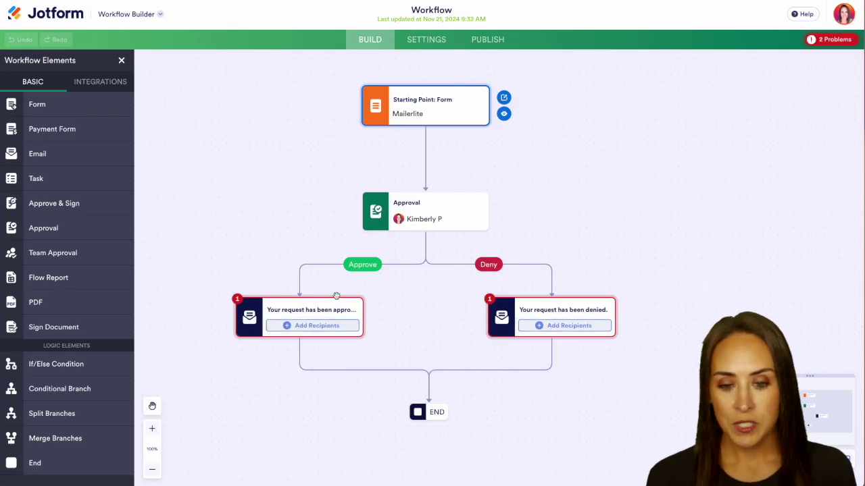
{"action": "left_click", "coordinate": [317, 327]}
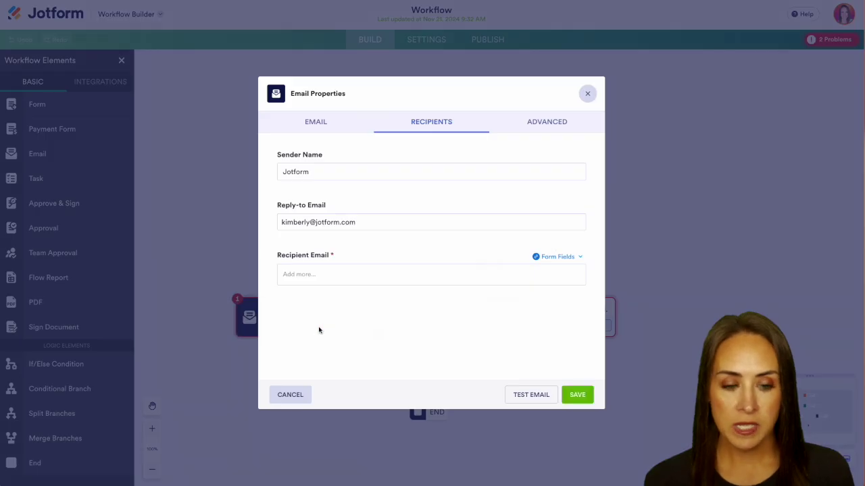
{"action": "left_click", "coordinate": [558, 257]}
{"action": "left_click", "coordinate": [506, 323]}
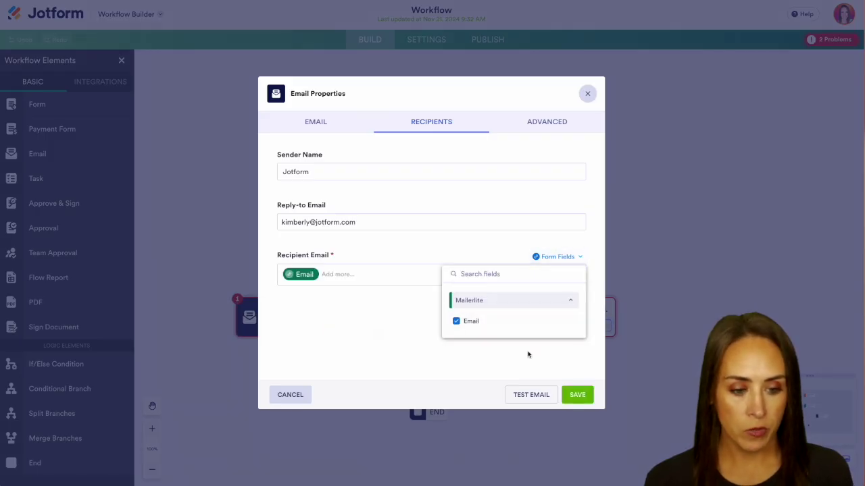
{"action": "left_click", "coordinate": [577, 395]}
Send the denial email to the form's Email field as well
{"action": "left_click", "coordinate": [605, 325]}
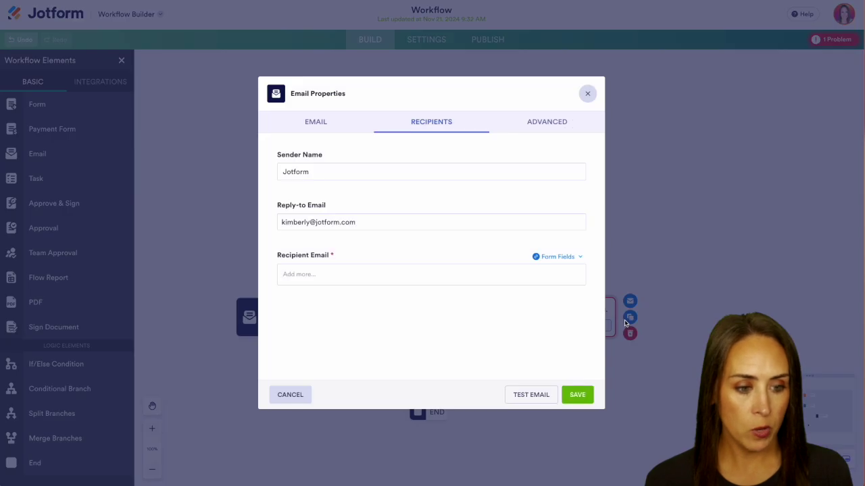
{"action": "left_click", "coordinate": [560, 256]}
{"action": "left_click", "coordinate": [460, 322]}
{"action": "left_click", "coordinate": [573, 395]}
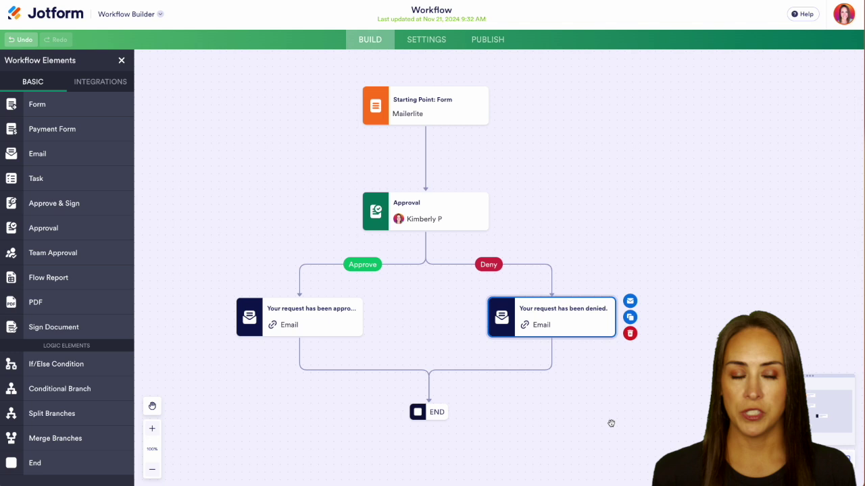
Move the END step lower and delete the approve branch's link to END
{"action": "left_click_drag", "start_coordinate": [514, 454], "coordinate": [517, 250]}
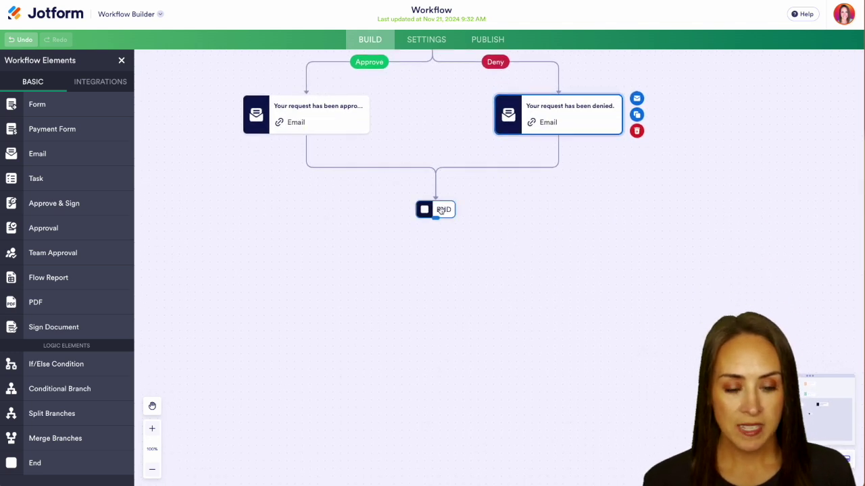
{"action": "left_click_drag", "start_coordinate": [440, 211], "coordinate": [430, 348]}
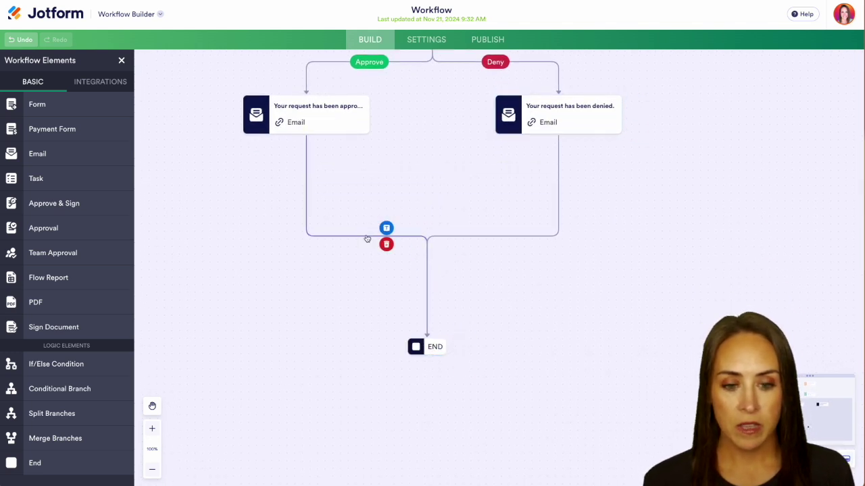
{"action": "left_click", "coordinate": [386, 244]}
{"action": "left_click", "coordinate": [569, 320]}
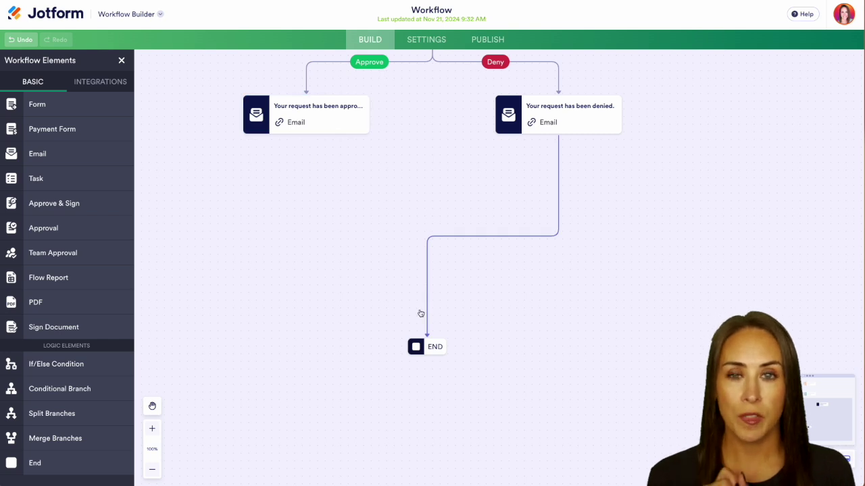
Add a MailerLite Add Subscriber step and connect the approval email to it
{"action": "left_click", "coordinate": [108, 82]}
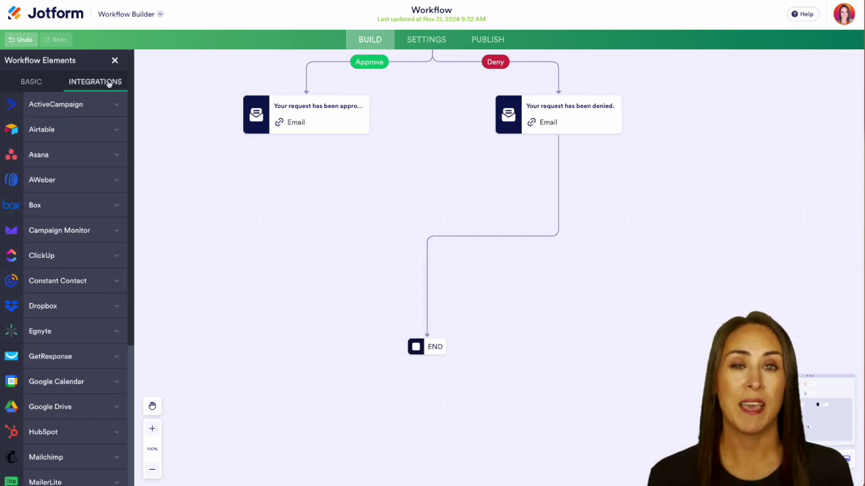
{"action": "scroll", "coordinate": [38, 349], "scroll_direction": "down", "scroll_amount": 3}
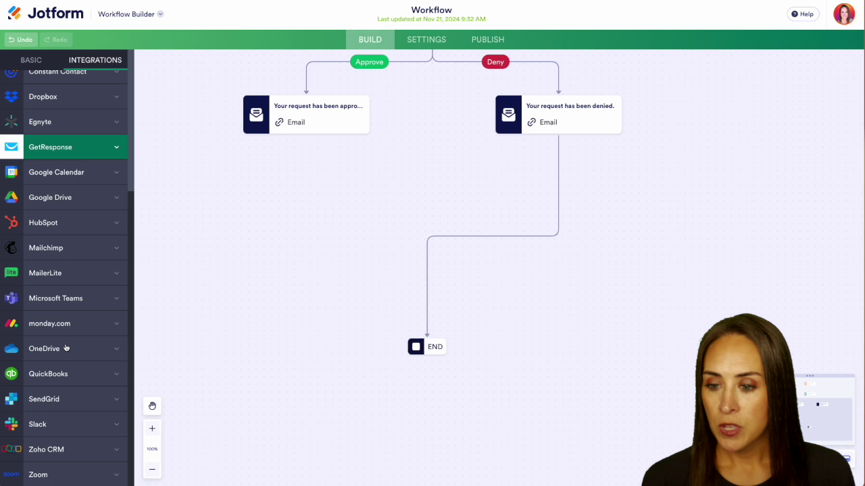
{"action": "left_click", "coordinate": [69, 273]}
{"action": "left_click_drag", "start_coordinate": [33, 275], "coordinate": [280, 205]}
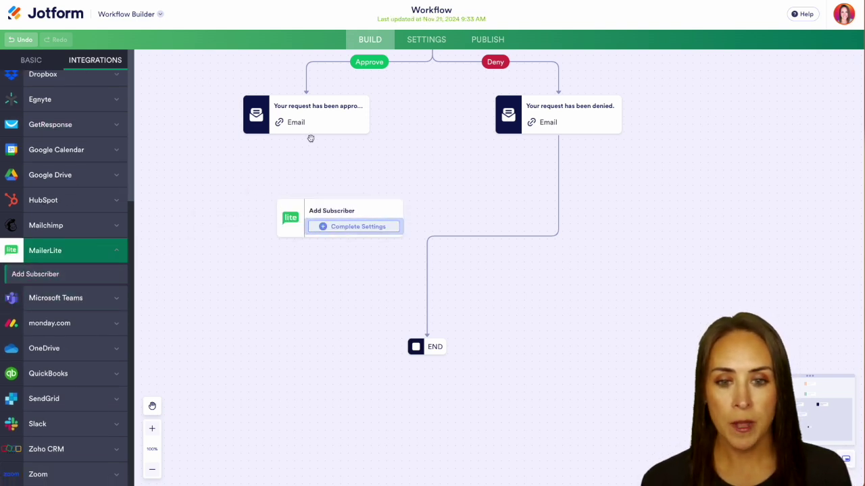
{"action": "left_click_drag", "start_coordinate": [306, 134], "coordinate": [425, 343]}
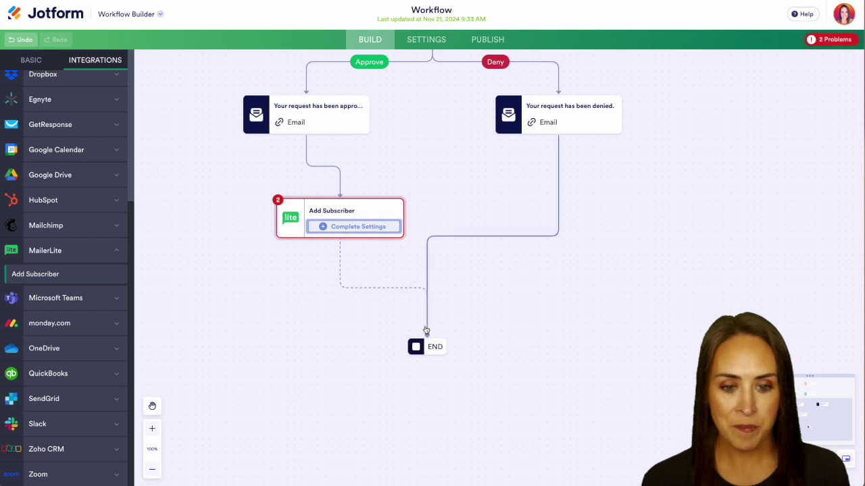
In Add Subscriber settings, map the form's Email to Email and Name to Name
{"action": "left_click", "coordinate": [358, 227]}
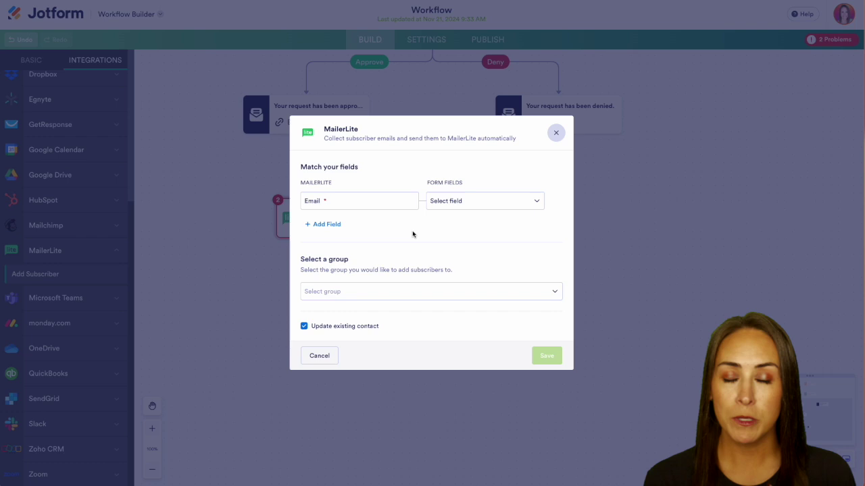
{"action": "left_click", "coordinate": [496, 201]}
{"action": "left_click", "coordinate": [479, 240]}
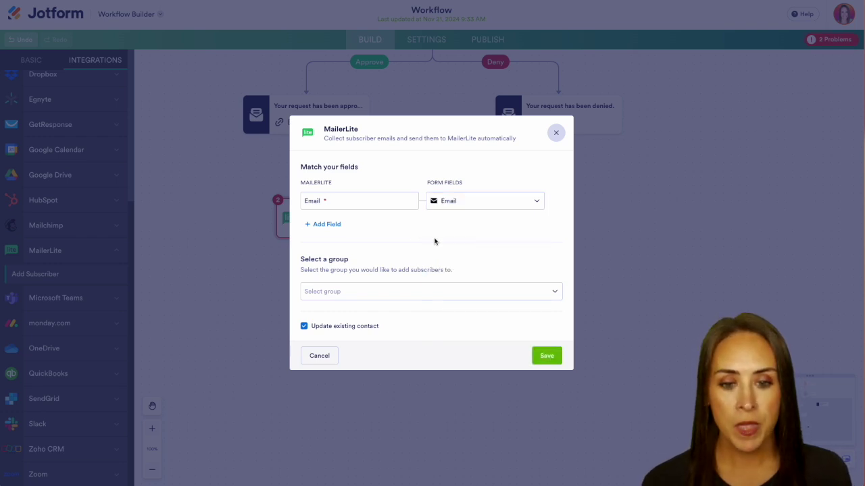
{"action": "left_click", "coordinate": [329, 225]}
{"action": "left_click", "coordinate": [342, 219]}
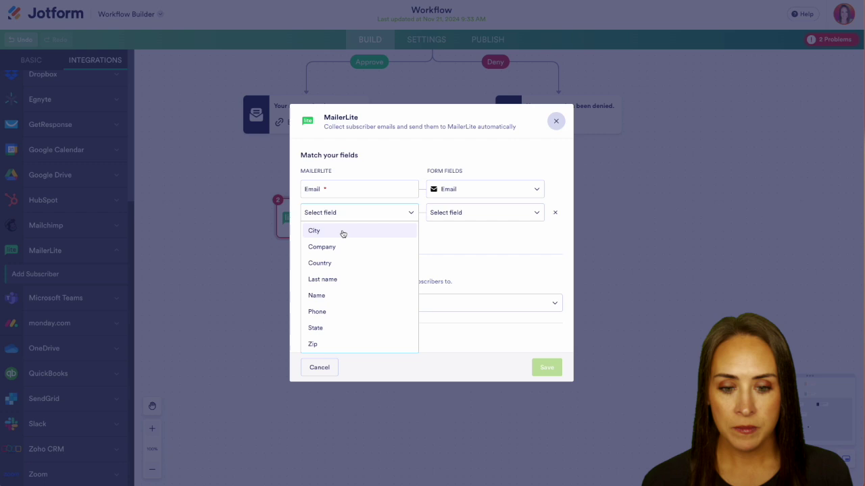
{"action": "left_click", "coordinate": [342, 312]}
{"action": "left_click", "coordinate": [338, 219]}
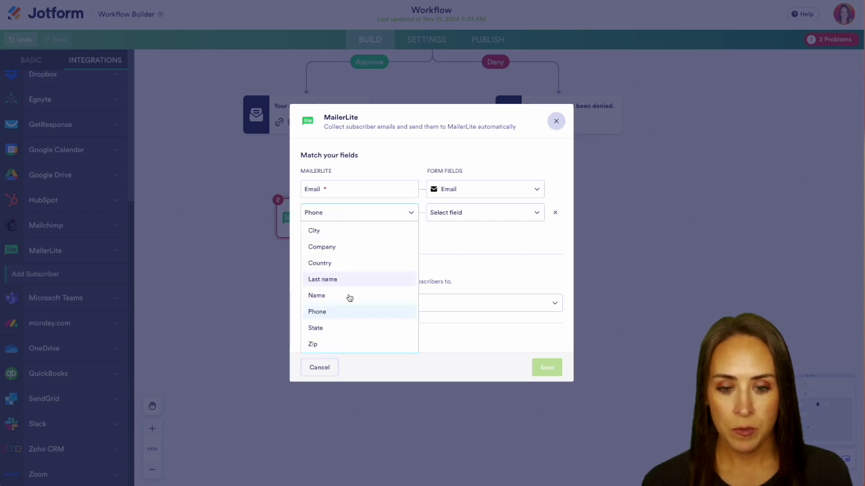
{"action": "left_click", "coordinate": [348, 297]}
{"action": "left_click", "coordinate": [473, 220]}
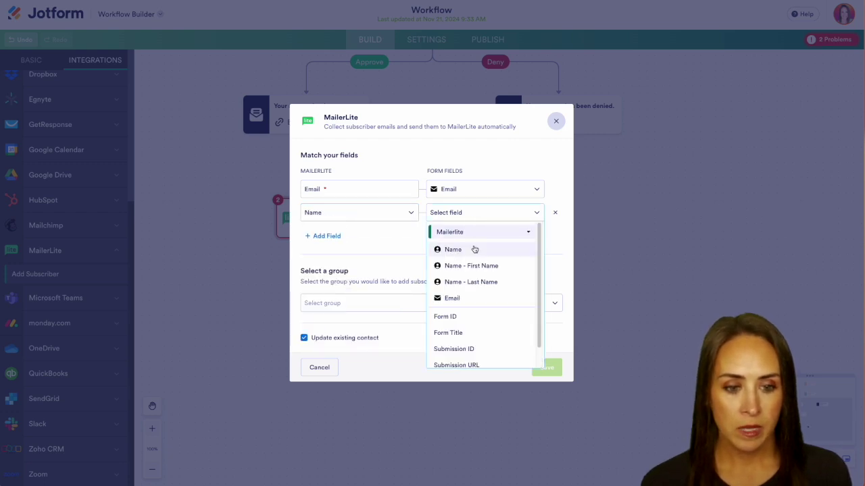
{"action": "left_click", "coordinate": [473, 250]}
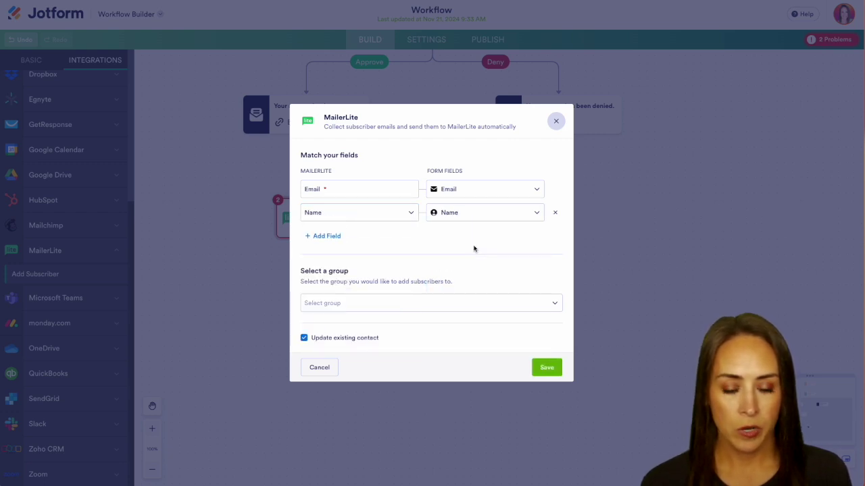
Add subscribers to the New Customer group and save the step
{"action": "left_click", "coordinate": [423, 306]}
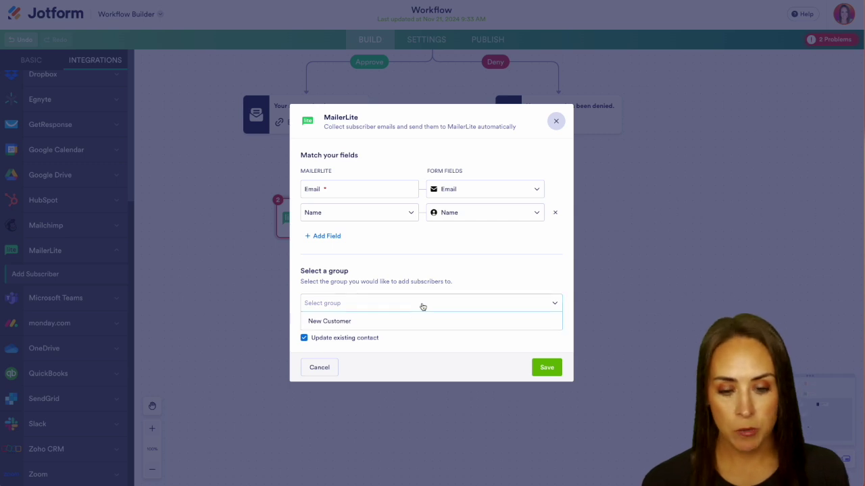
{"action": "left_click", "coordinate": [344, 322]}
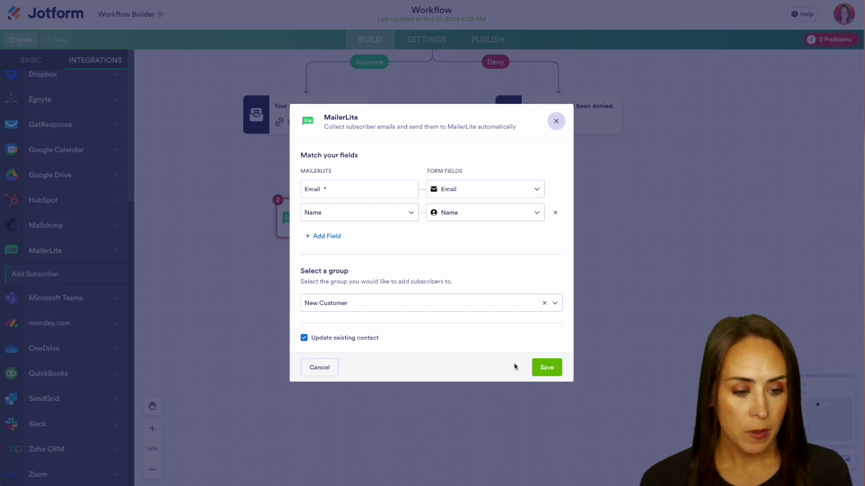
{"action": "left_click", "coordinate": [547, 367]}
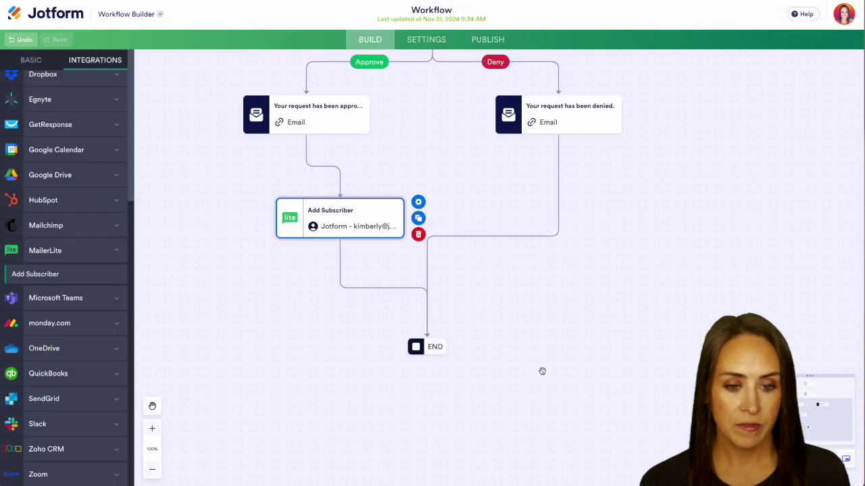
Return to the top of the workflow and go to Publish to see the Quick Share link
{"action": "left_click_drag", "start_coordinate": [575, 168], "coordinate": [570, 390]}
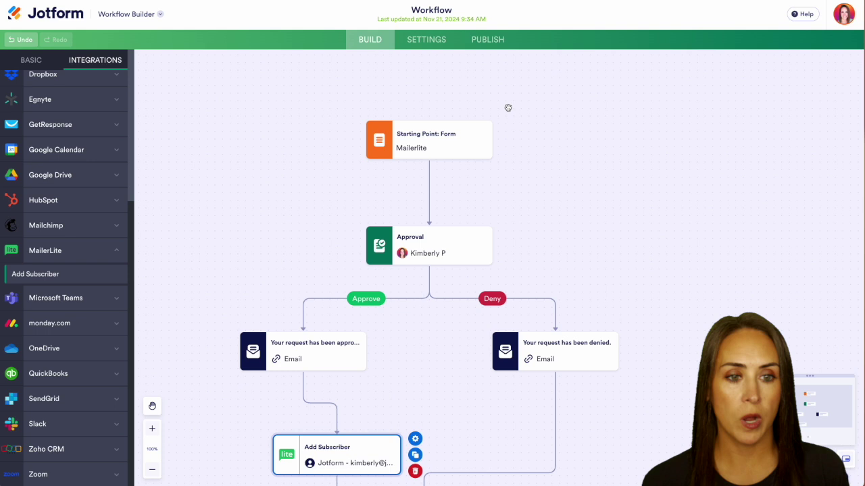
{"action": "left_click", "coordinate": [485, 39]}
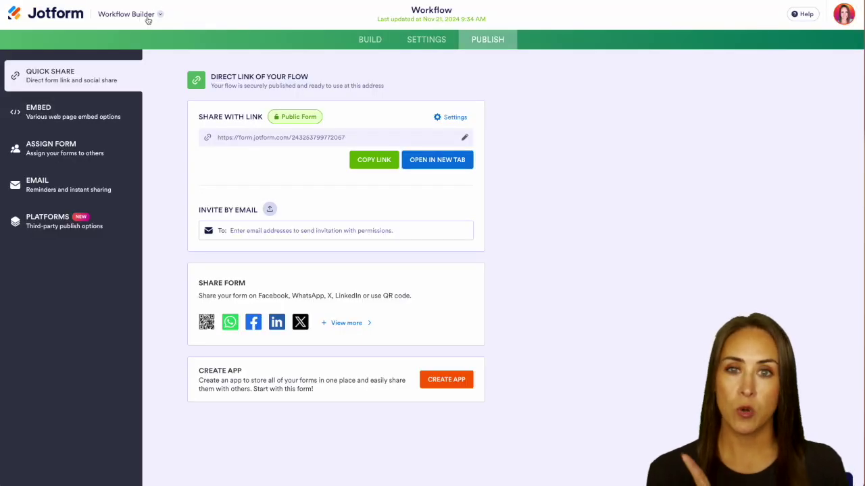
In the form's submissions Inbox, approve the pending test submission
{"action": "left_click", "coordinate": [149, 15]}
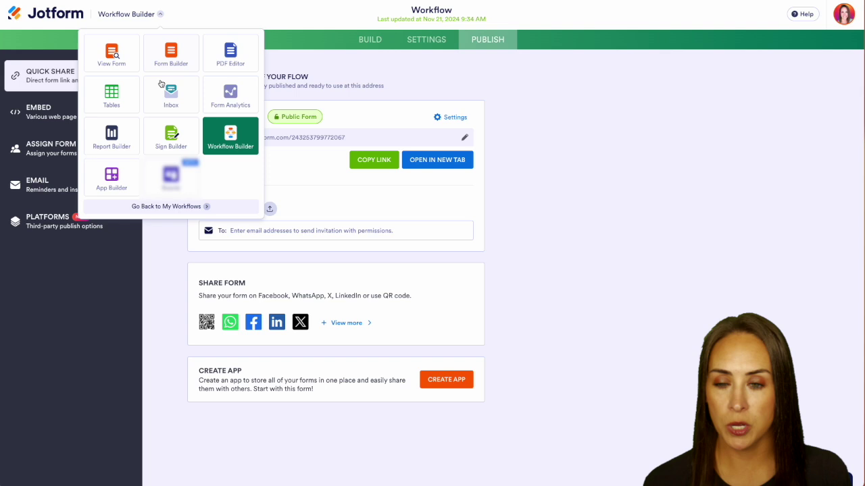
{"action": "left_click", "coordinate": [174, 100]}
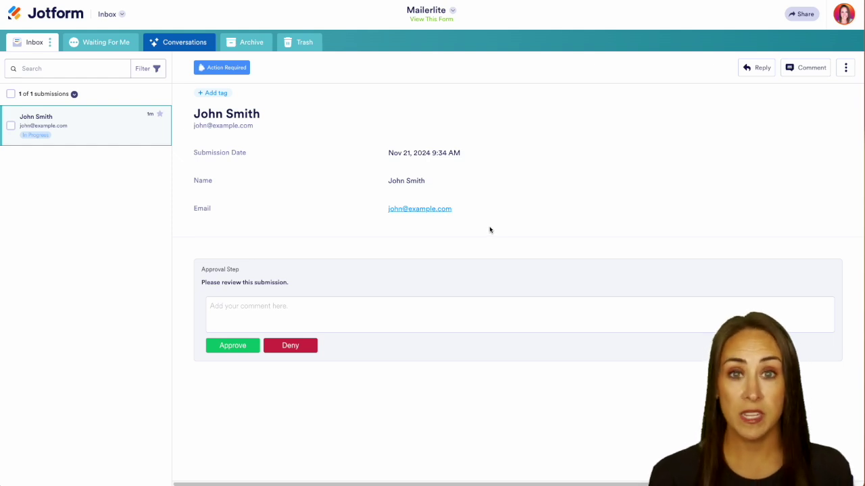
{"action": "left_click", "coordinate": [230, 346]}
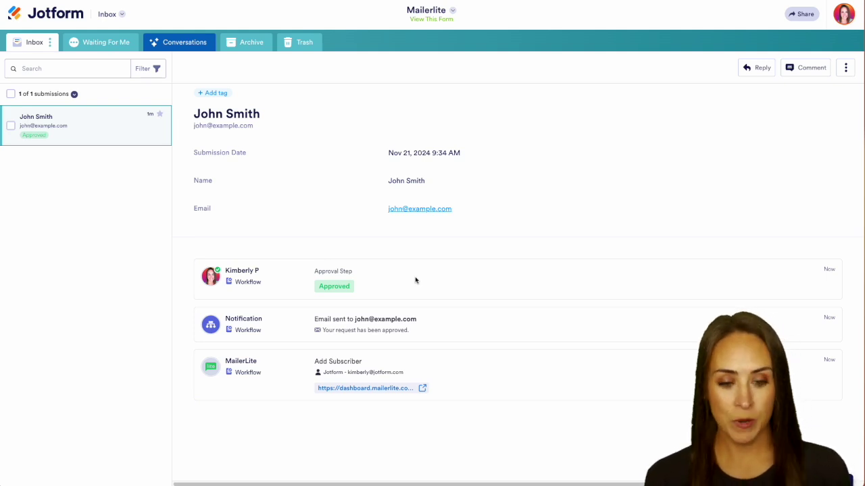
Follow the Add Subscriber log entry's MailerLite link to the new subscriber's profile
{"action": "left_click", "coordinate": [374, 390]}
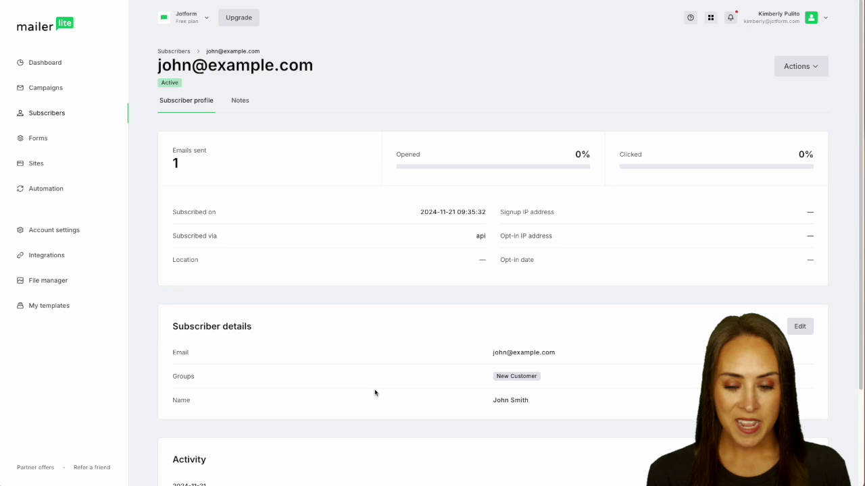